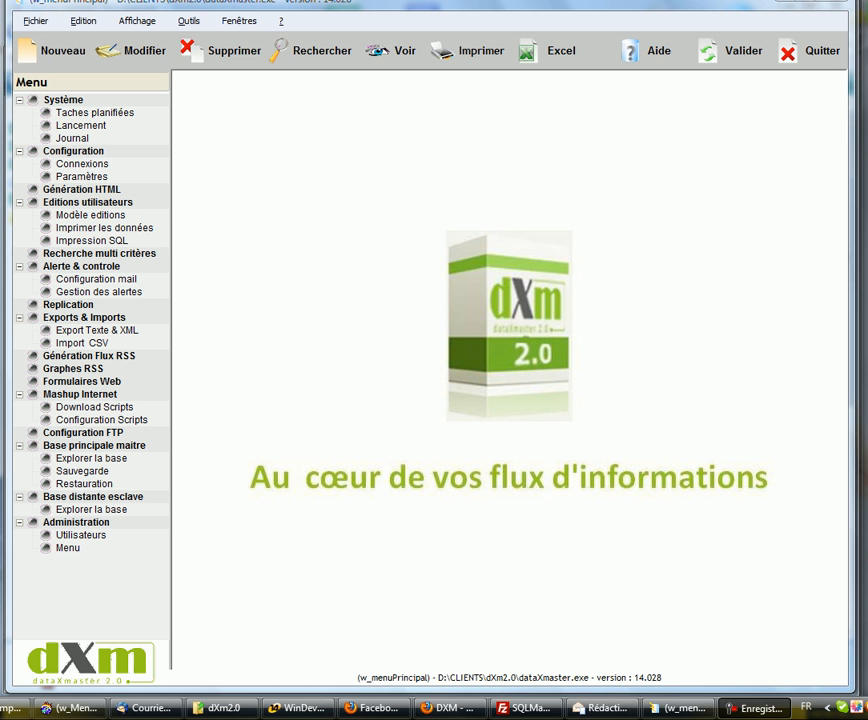
# Step: Add parameter REPERTOIRE_RECH, code 1, labelled 'Repertoires de recherche de fichier', with directory d:\ first
pyautogui.click(81, 177)
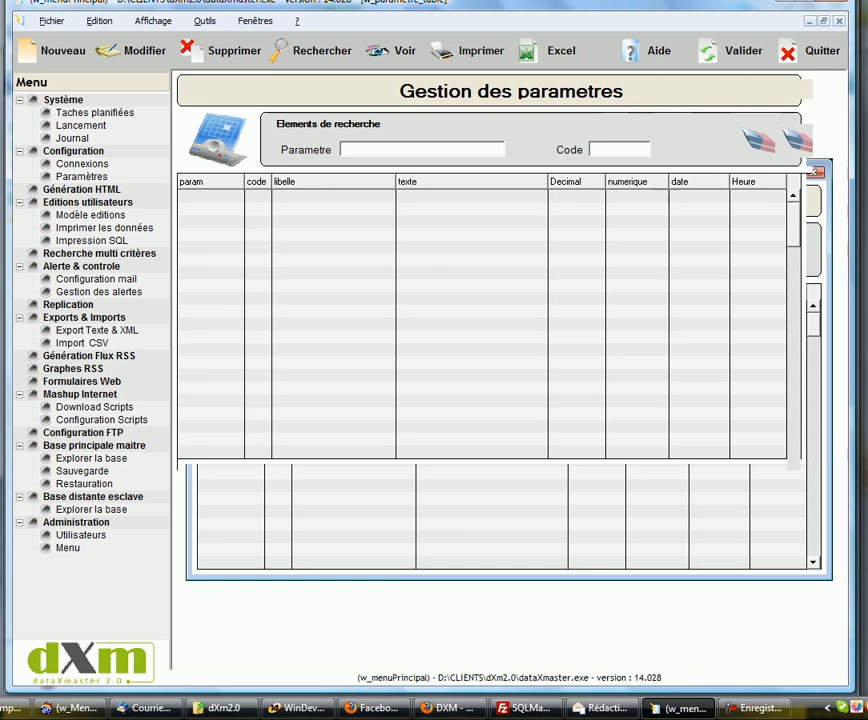
pyautogui.click(48, 50)
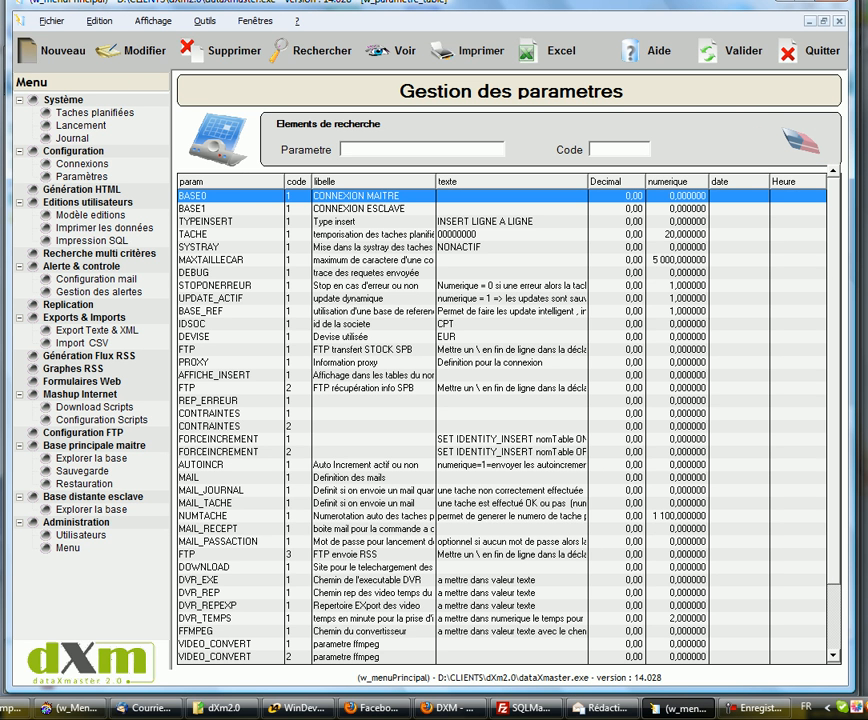
pyautogui.write('REPERTOIRE_RECH')
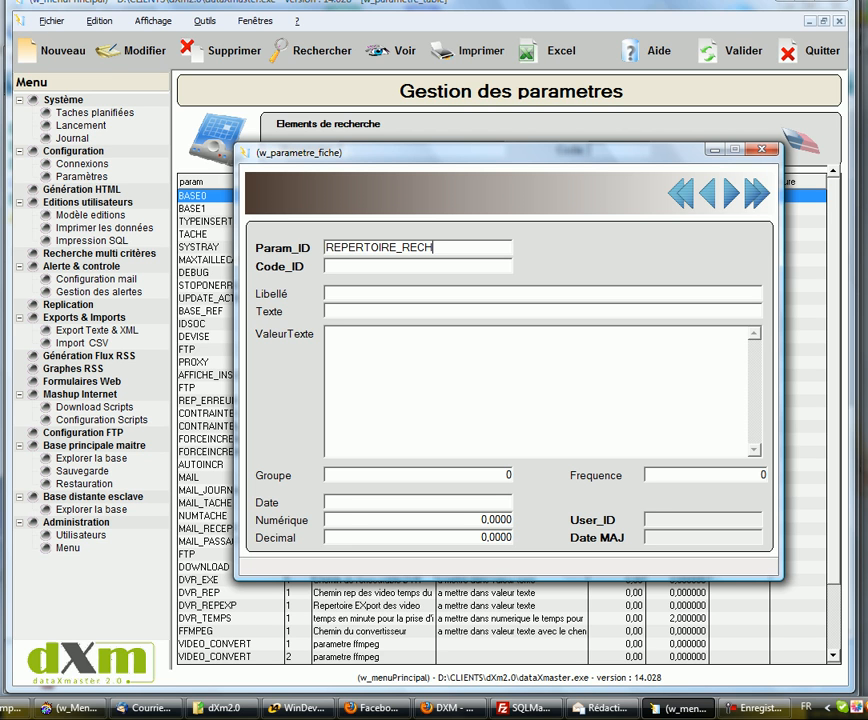
pyautogui.press('Tab')
pyautogui.press('Tab')
pyautogui.write('Repertoires de recher')
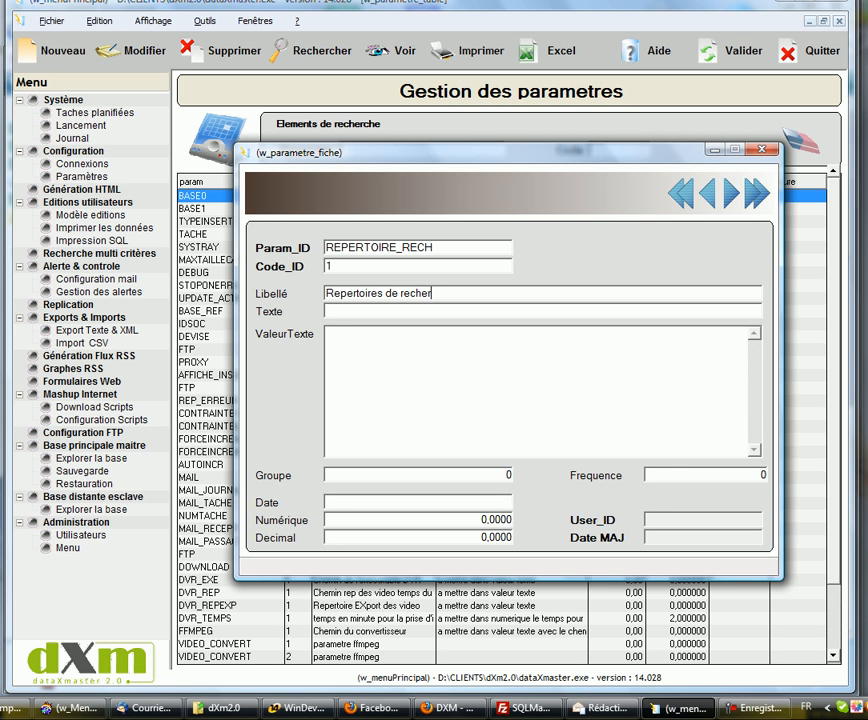
pyautogui.write('che de fichier')
pyautogui.press('Tab')
pyautogui.press('Tab')
pyautogui.write('d:\\')
pyautogui.press('Return')
# Step: Copy the D:\CLIENTS\dXm2.0\SCRIPTS location from the Download folder's properties, then return to dataXmaster
pyautogui.click(222, 708)
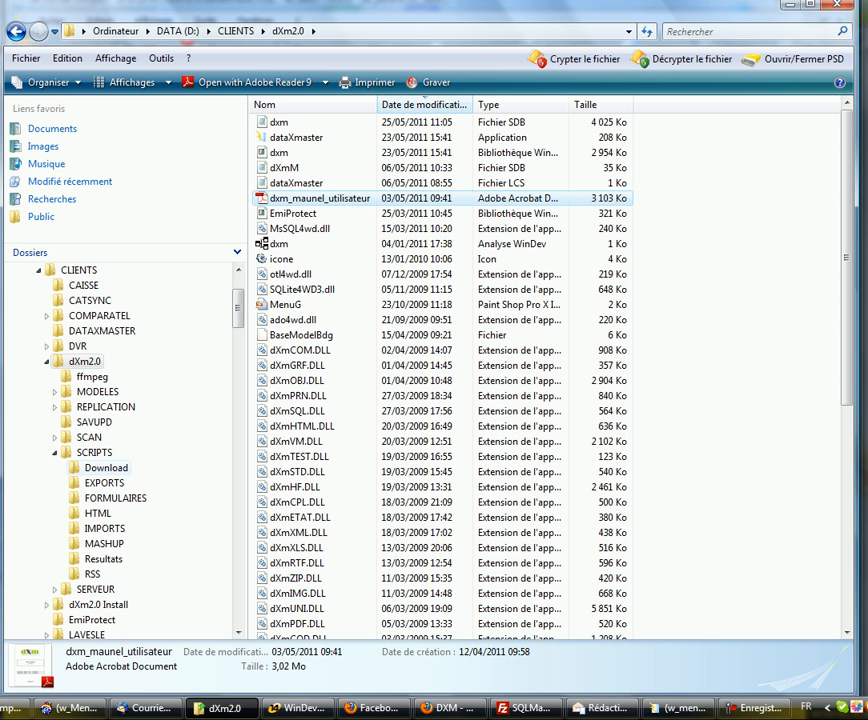
pyautogui.rightClick(95, 451)
pyautogui.rightClick(101, 466)
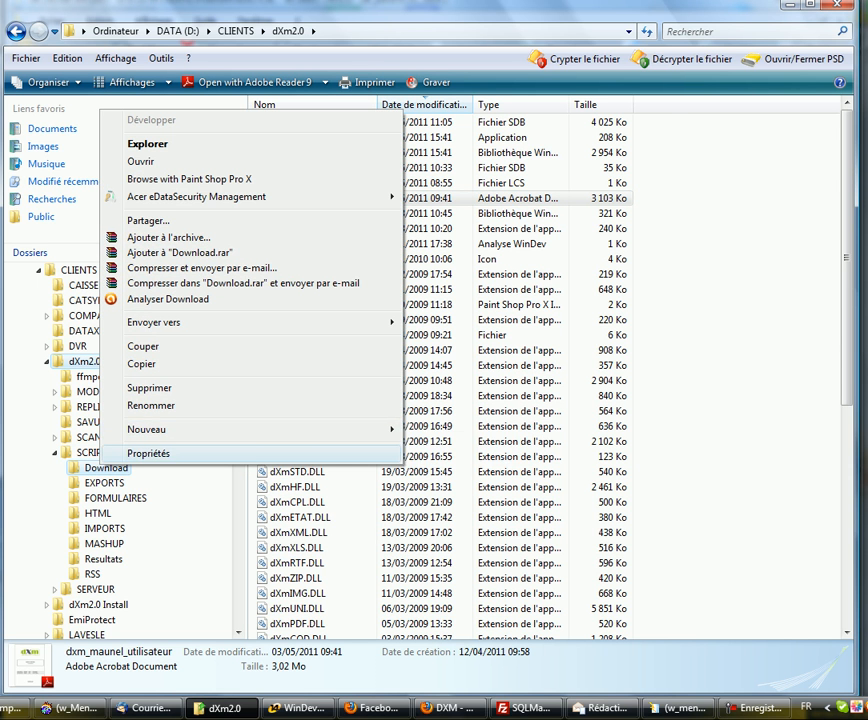
pyautogui.click(150, 453)
pyautogui.moveTo(408, 428); pyautogui.dragTo(286, 428)
pyautogui.hotkey('ctrl', 'c')
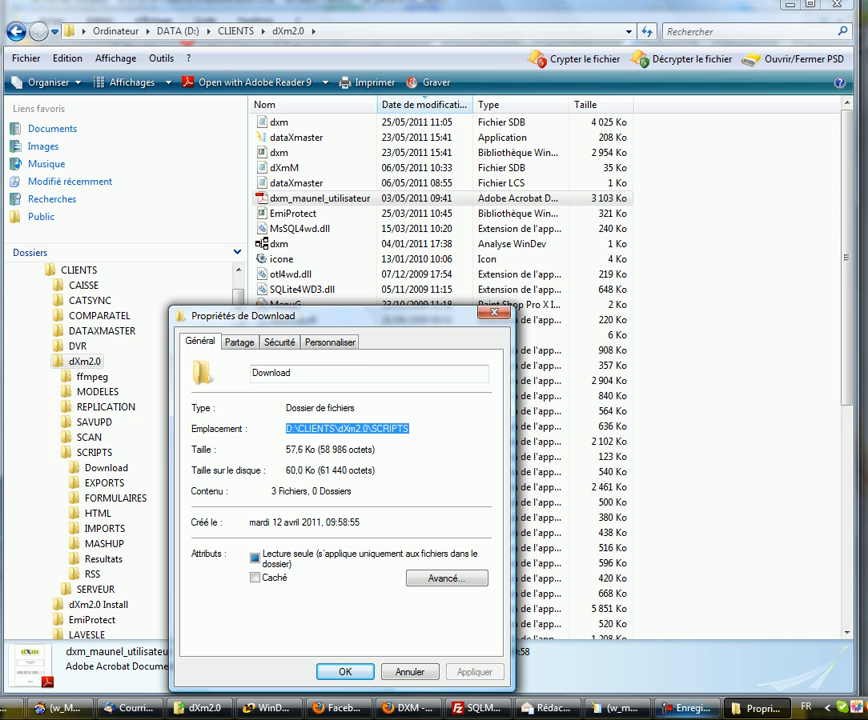
pyautogui.click(410, 672)
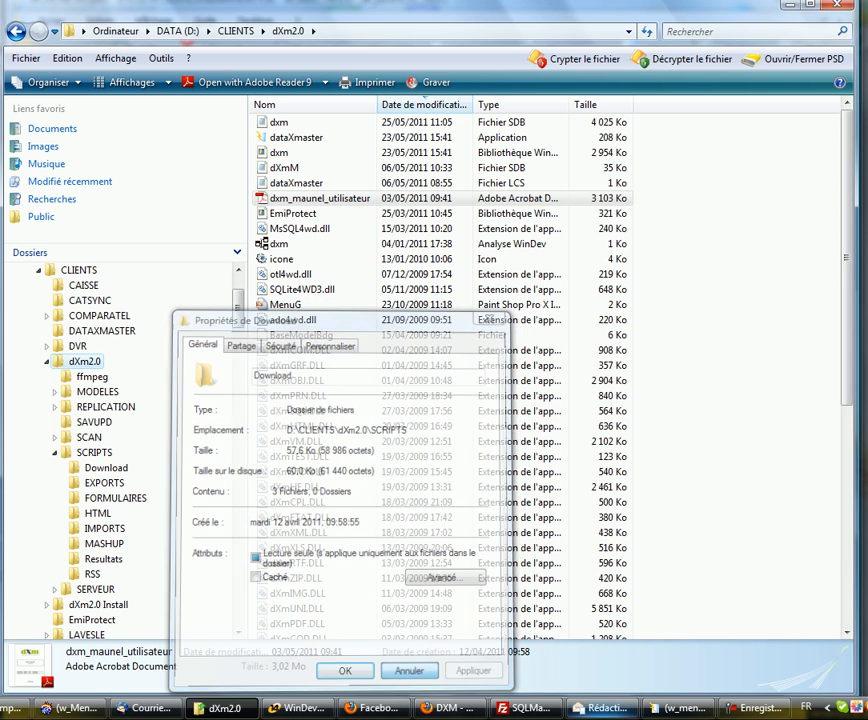
pyautogui.click(680, 708)
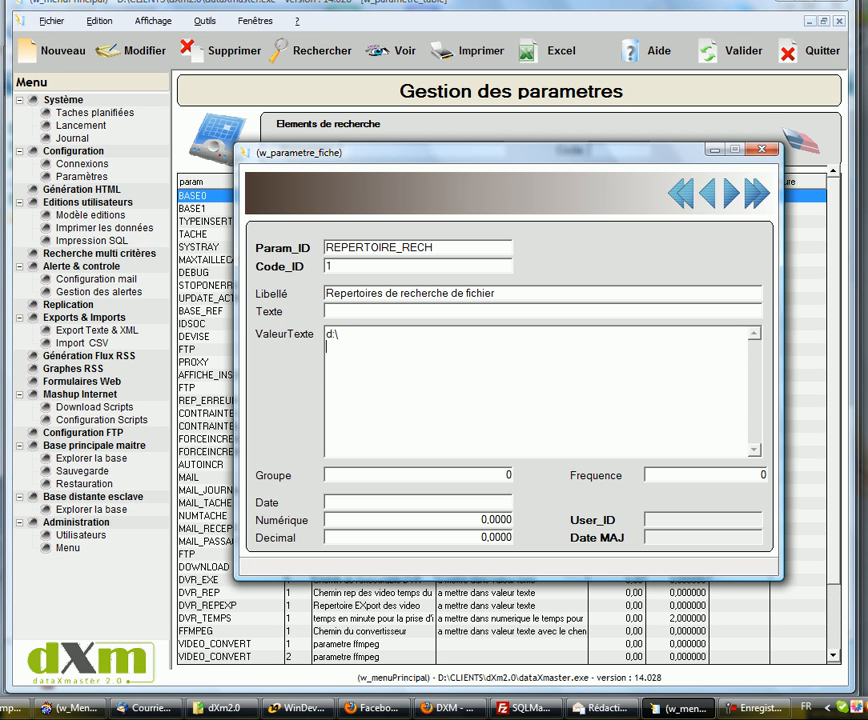
# Step: Paste D:\CLIENTS\dXm2.0\SCRIPTS as the second directory, save REPERTOIRE_RECH, and close parameter management
pyautogui.hotkey('ctrl', 'v')
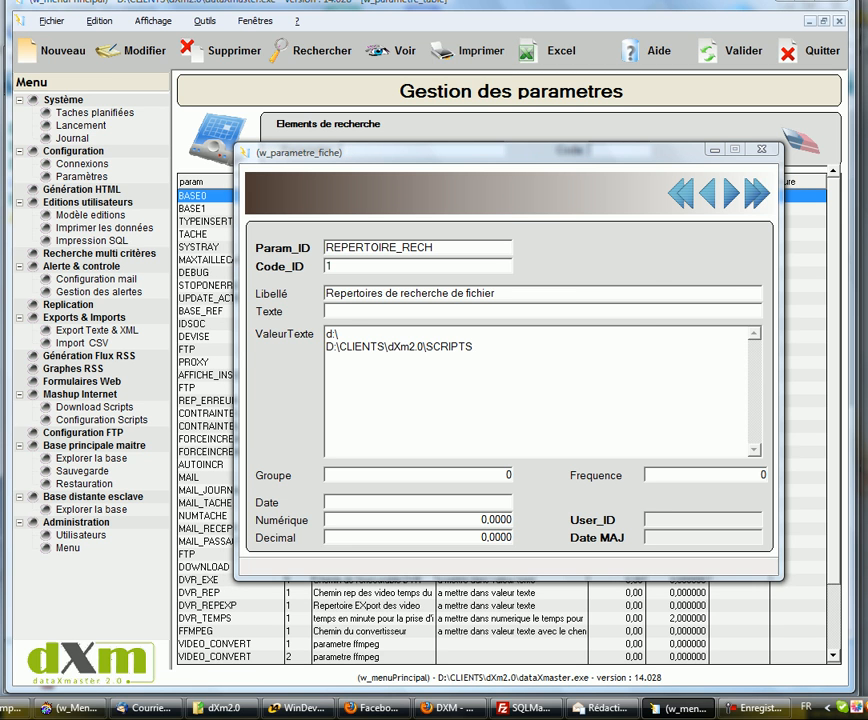
pyautogui.hotkey('ctrl', 's')
pyautogui.press('Return')
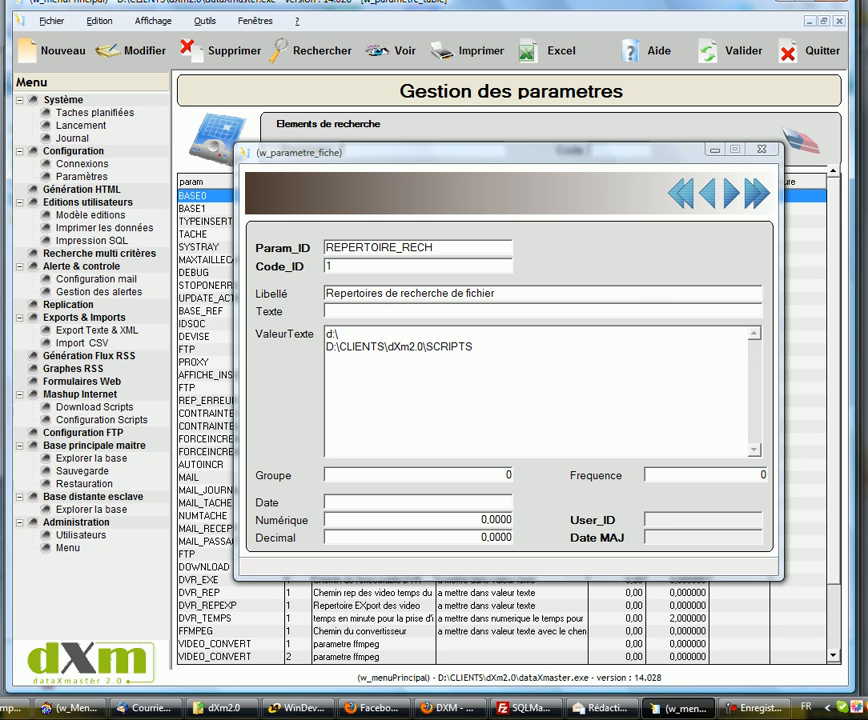
pyautogui.press('Escape')
pyautogui.press('Escape')
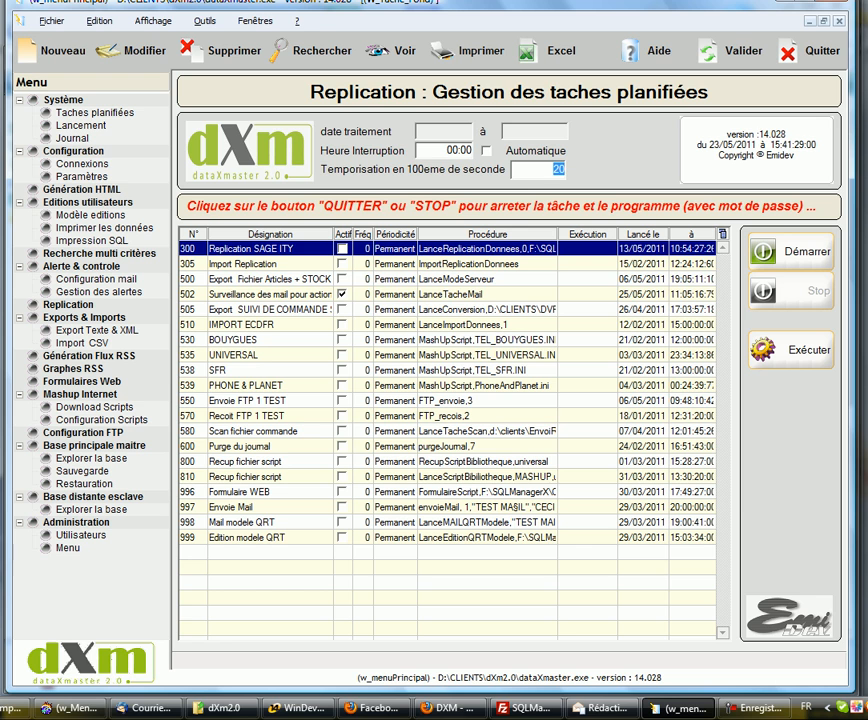
# Step: Start scheduled task 502 for mail monitoring and minimise the W_Tache_Fond window
pyautogui.click(270, 294)
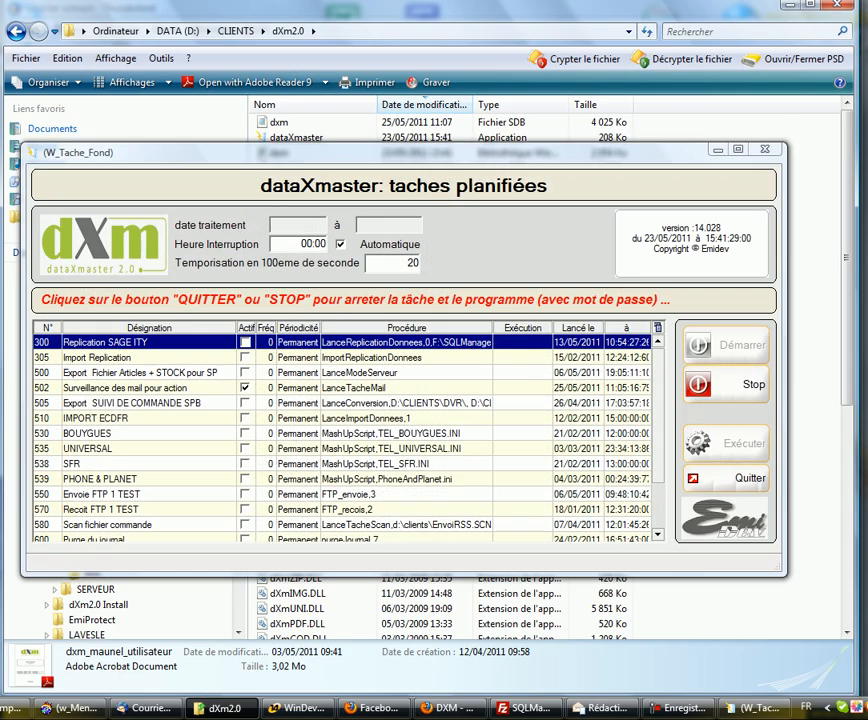
pyautogui.moveTo(560, 152); pyautogui.dragTo(630, 19)
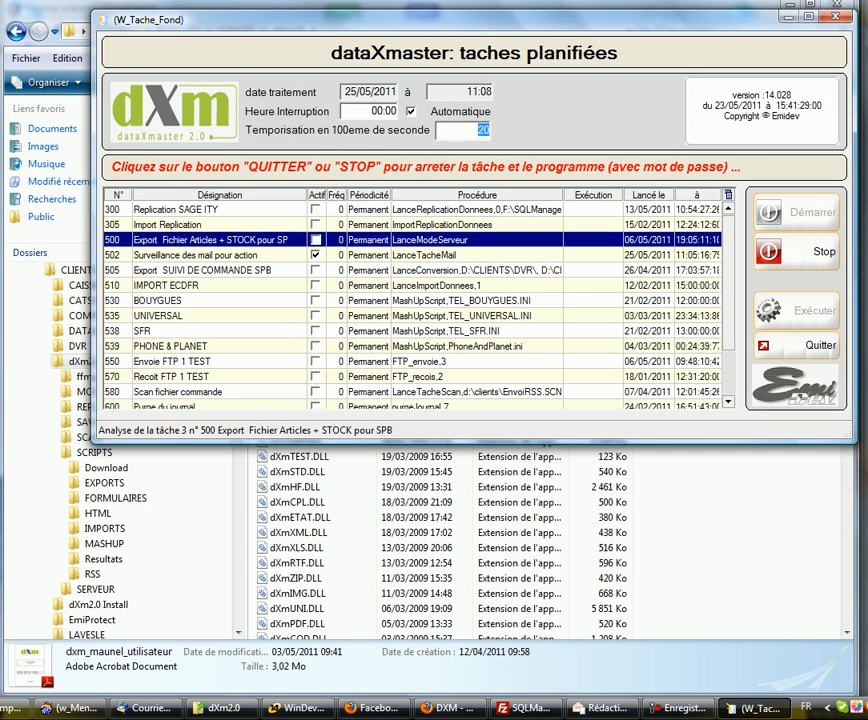
pyautogui.click(789, 16)
pyautogui.moveTo(600, 708)
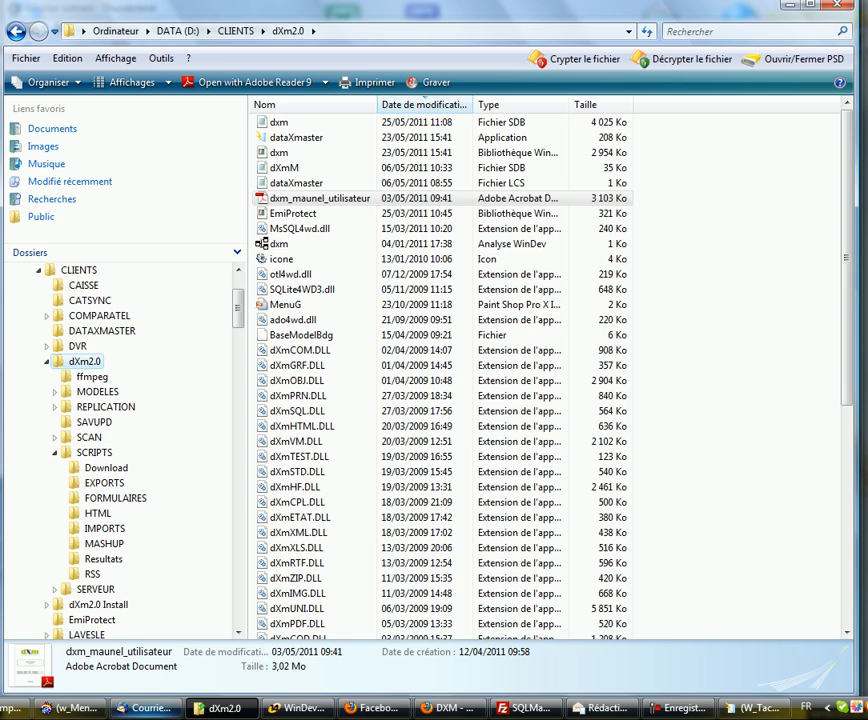
# Step: Start a new Thunderbird message and delete the default signature from its body
pyautogui.click(148, 708)
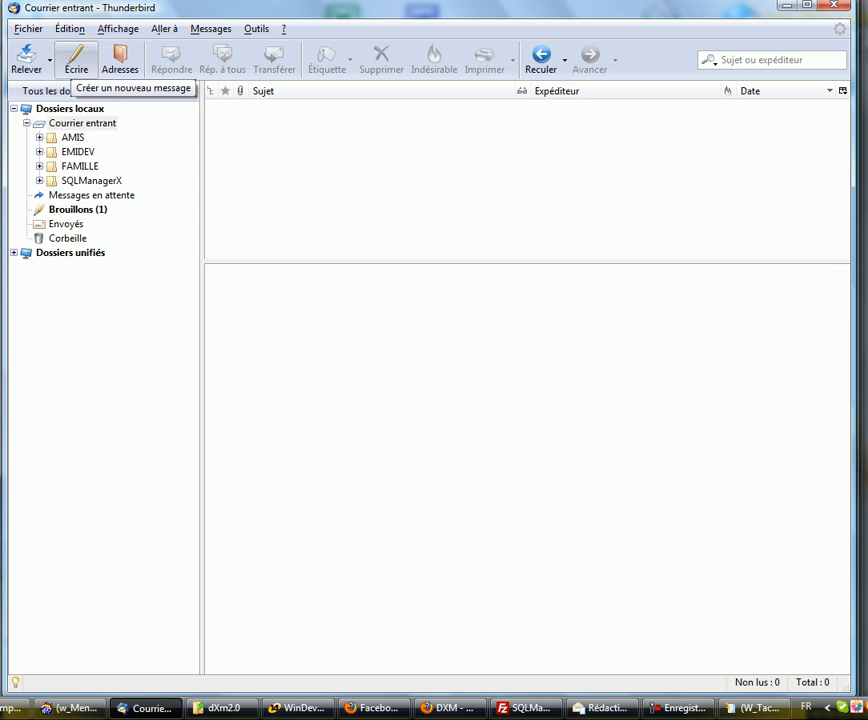
pyautogui.click(76, 58)
pyautogui.hotkey('ctrl', 'a')
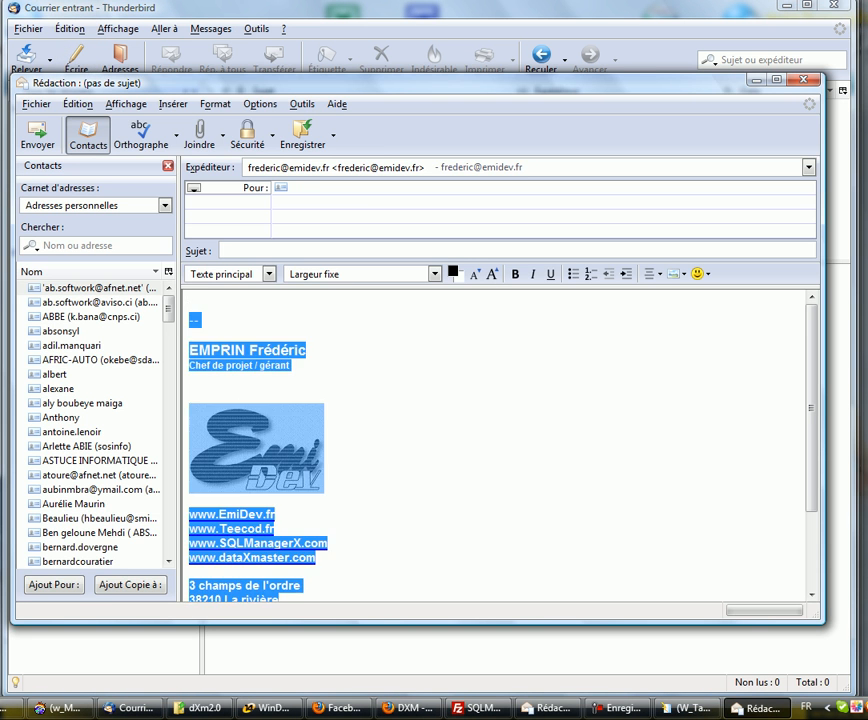
pyautogui.press('Delete')
# Step: Address the message to the dataXmaster mailbox with subject 'Recuperation fichier'
pyautogui.click(300, 188)
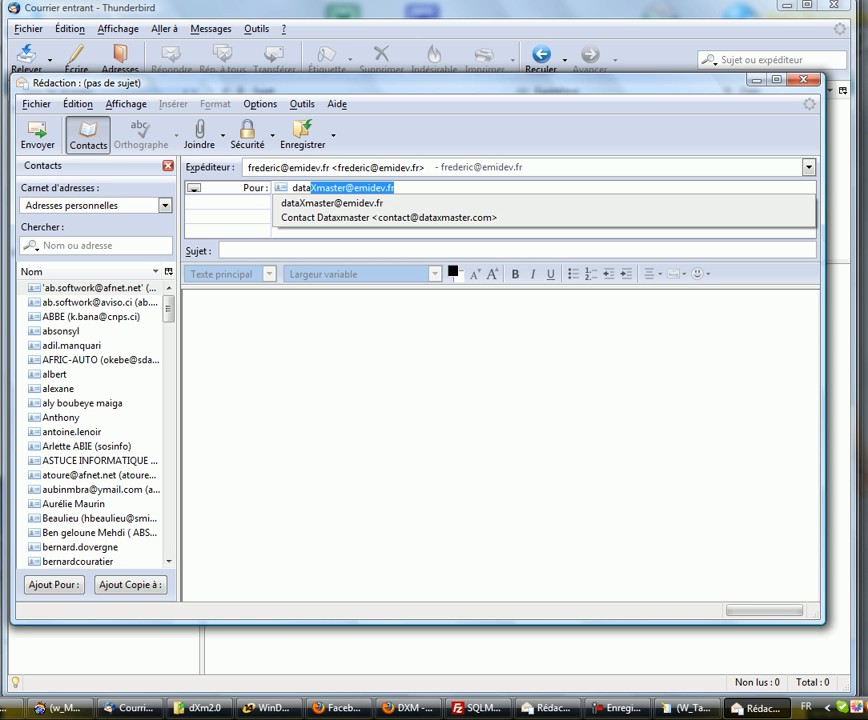
pyautogui.press('Return')
pyautogui.click(222, 250)
pyautogui.write('Recuperation fichier')
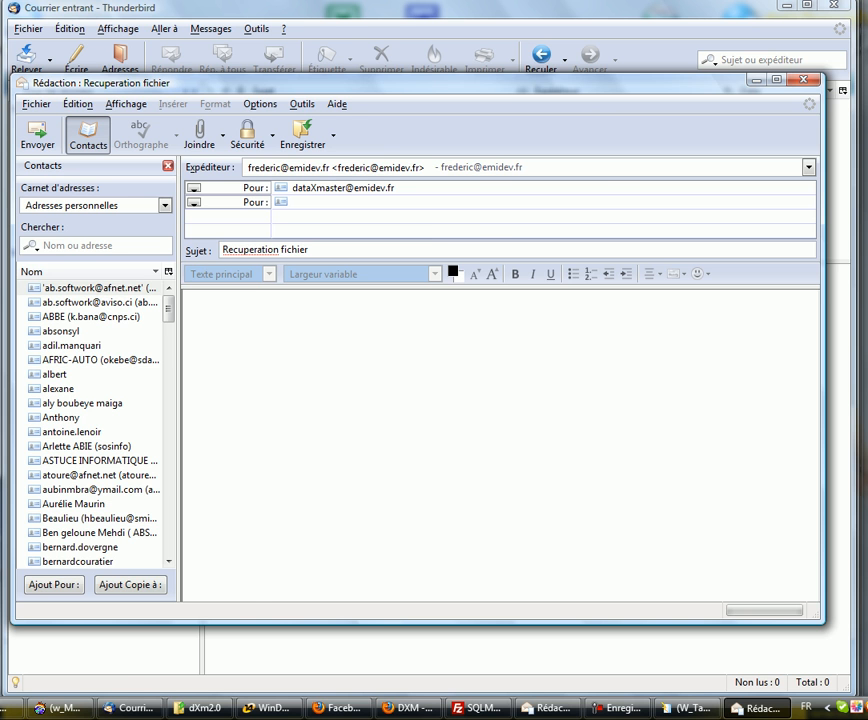
pyautogui.click(204, 708)
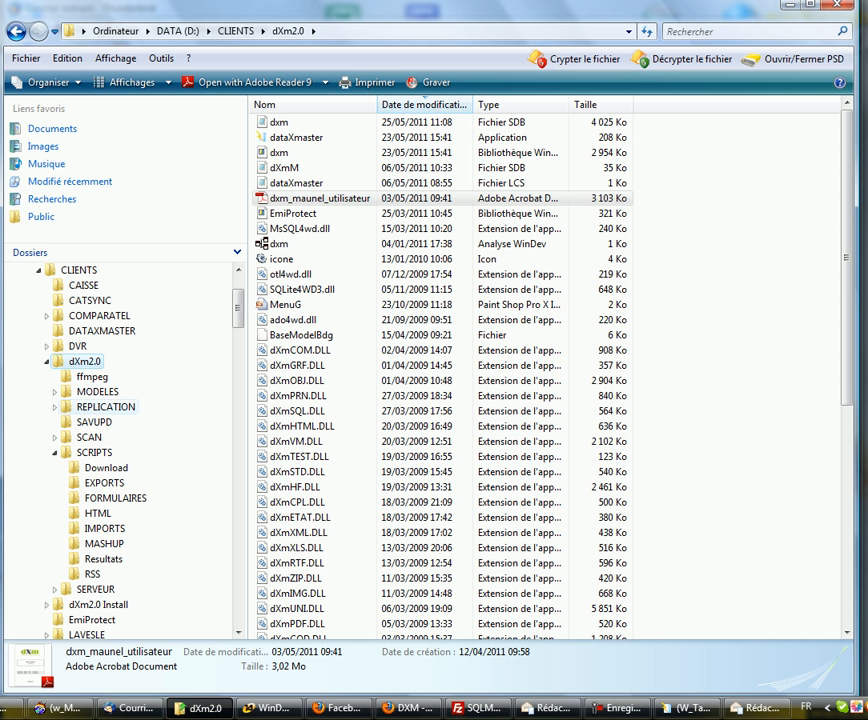
# Step: Open the DATA (D:) drive in Explorer and select the debuter PDF file
pyautogui.scroll(2, 125, 450)
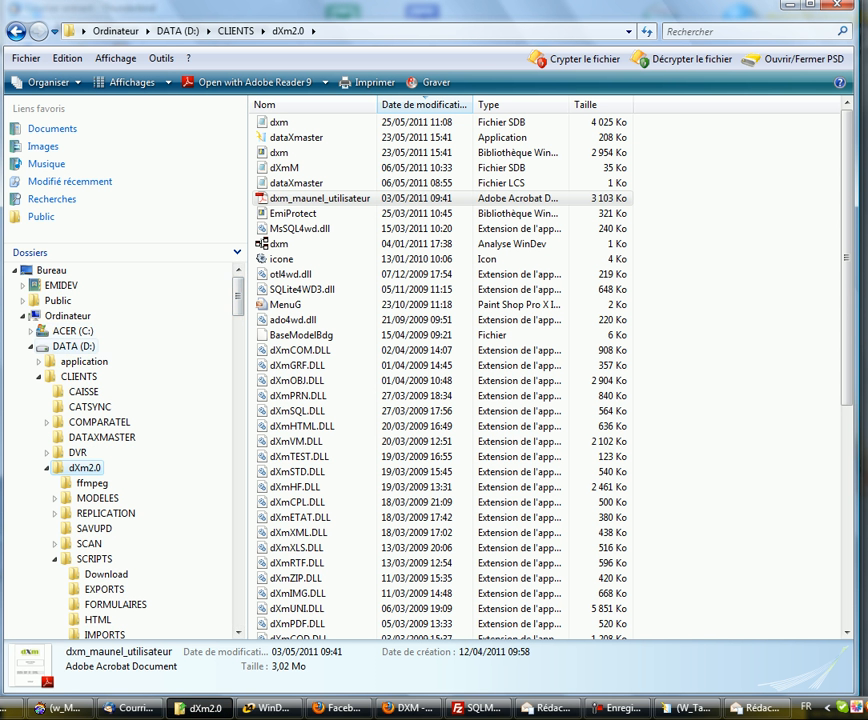
pyautogui.click(74, 346)
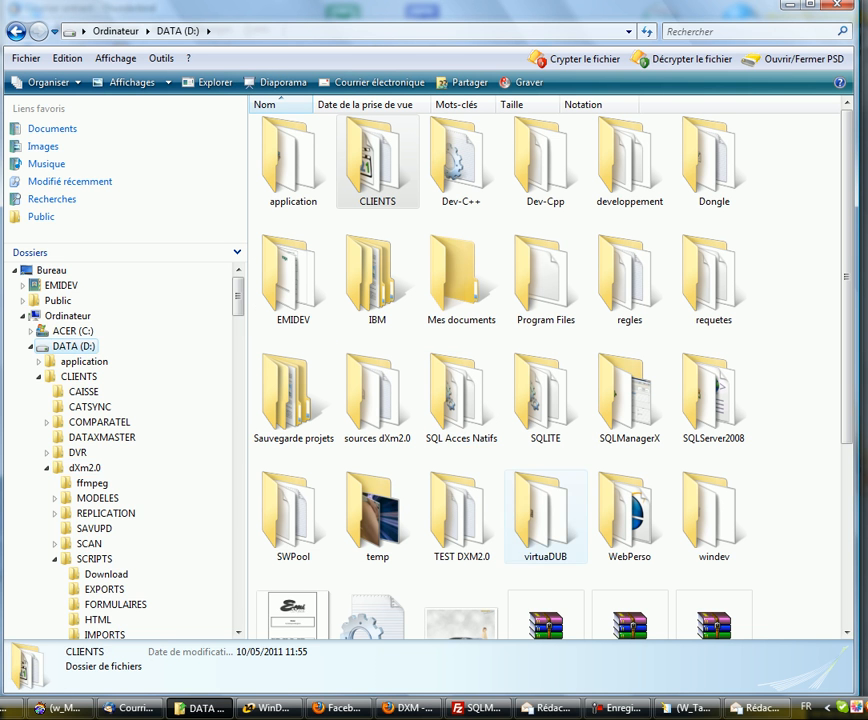
pyautogui.scroll(-3, 125, 450)
pyautogui.scroll(-3, 550, 380)
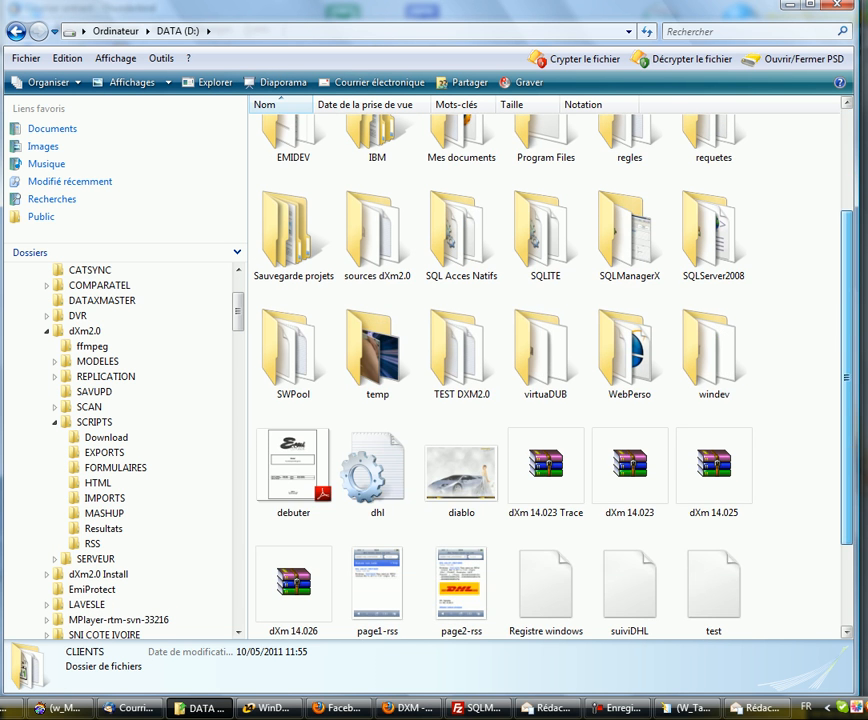
pyautogui.click(293, 478)
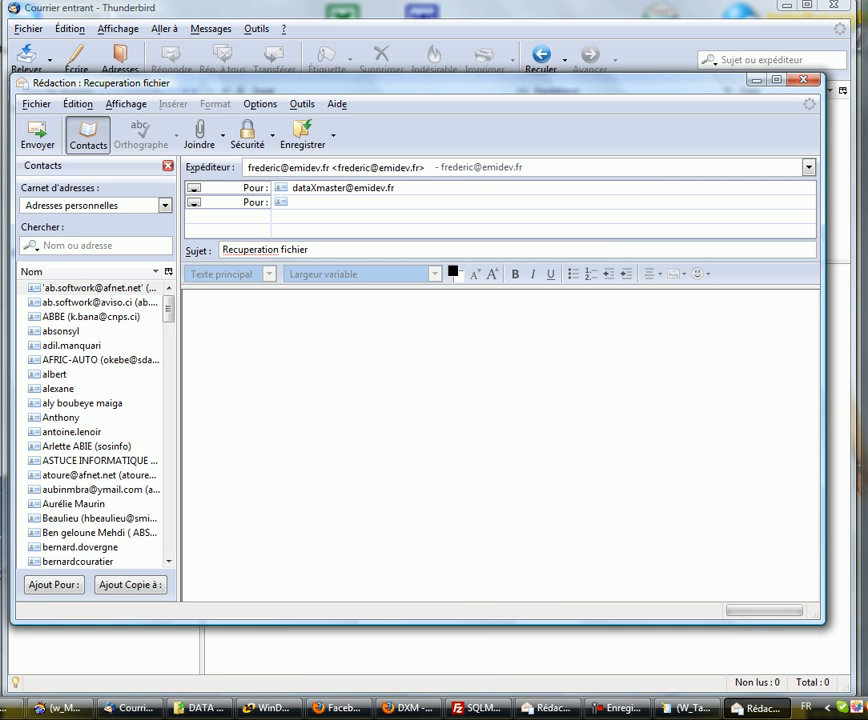
# Step: Write a _PASS line with the password and a _RENVOIPJ line in the message body
pyautogui.click(190, 304)
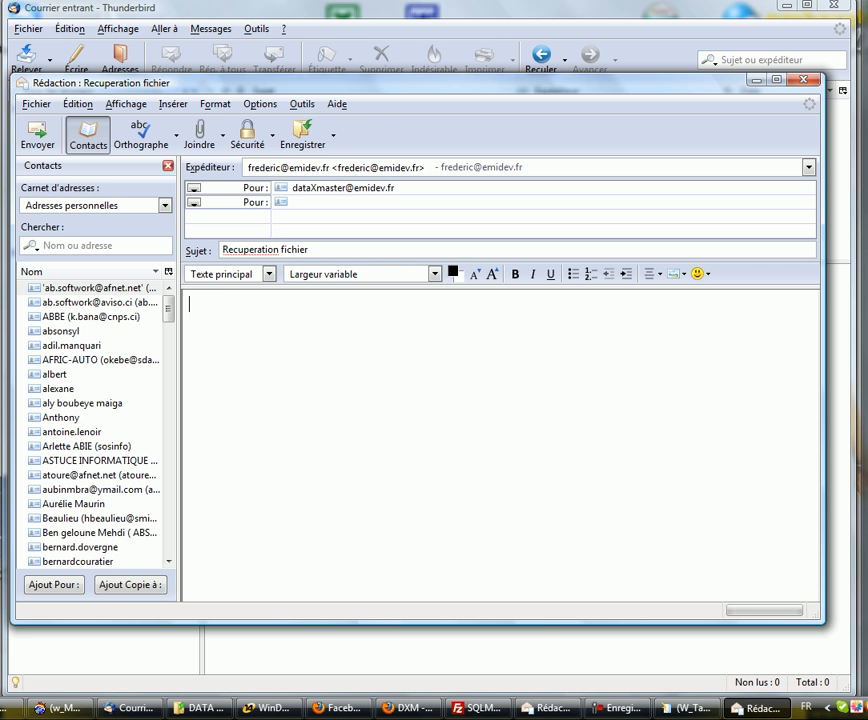
pyautogui.write('_PASS=dXm2.0')
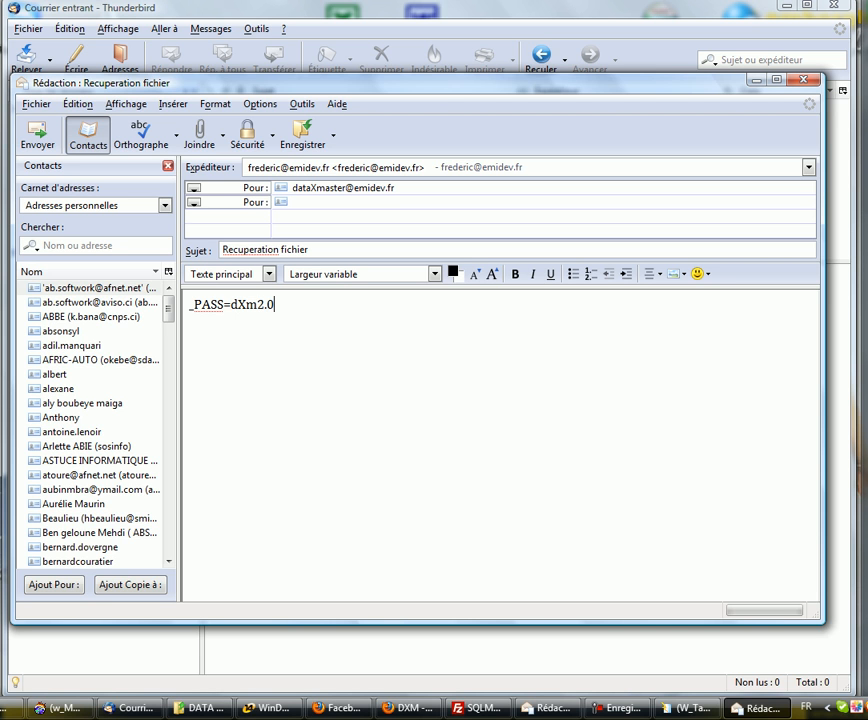
pyautogui.press('Return')
pyautogui.write('_RENVOIPJ')
pyautogui.press('Return')
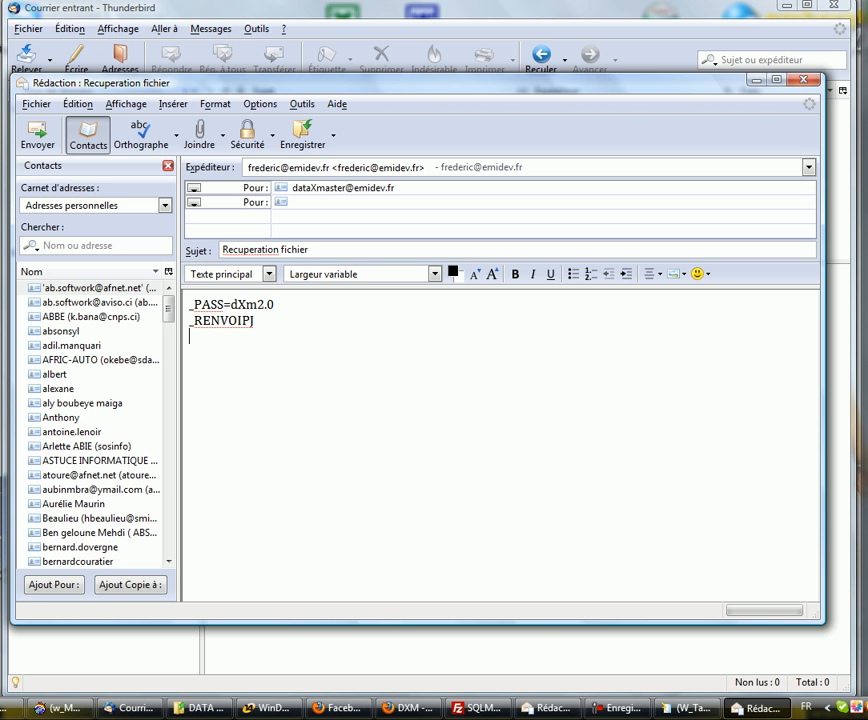
# Step: Add the action line _ACTION=RECUPFIC…debuter.pdf, fixing the separator before pdf
pyautogui.write('_ACTION=RECUP')
pyautogui.hotkey('shift', 'Home')
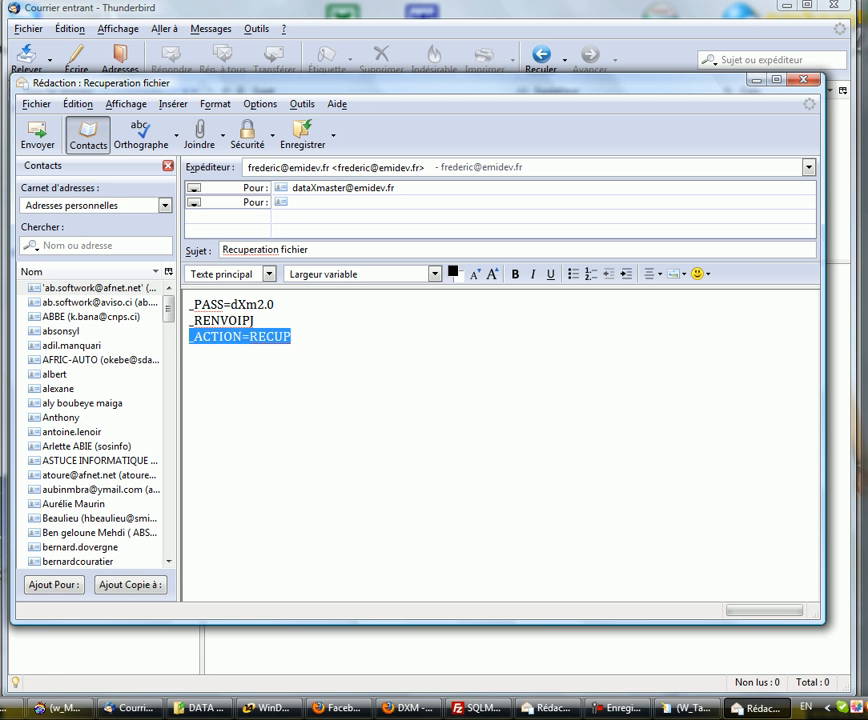
pyautogui.press('End')
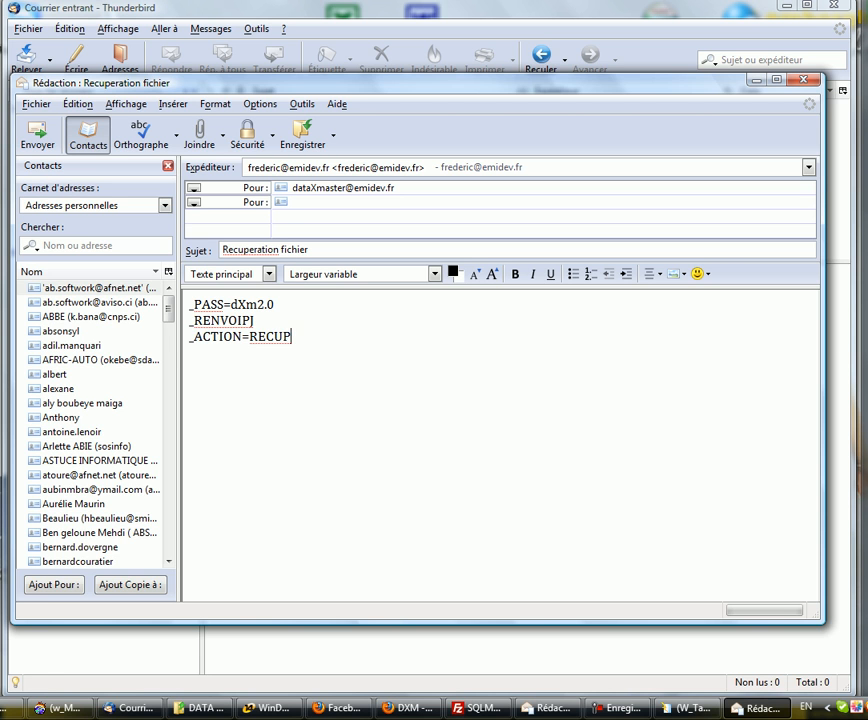
pyautogui.write('FICmdebuter<pdf')
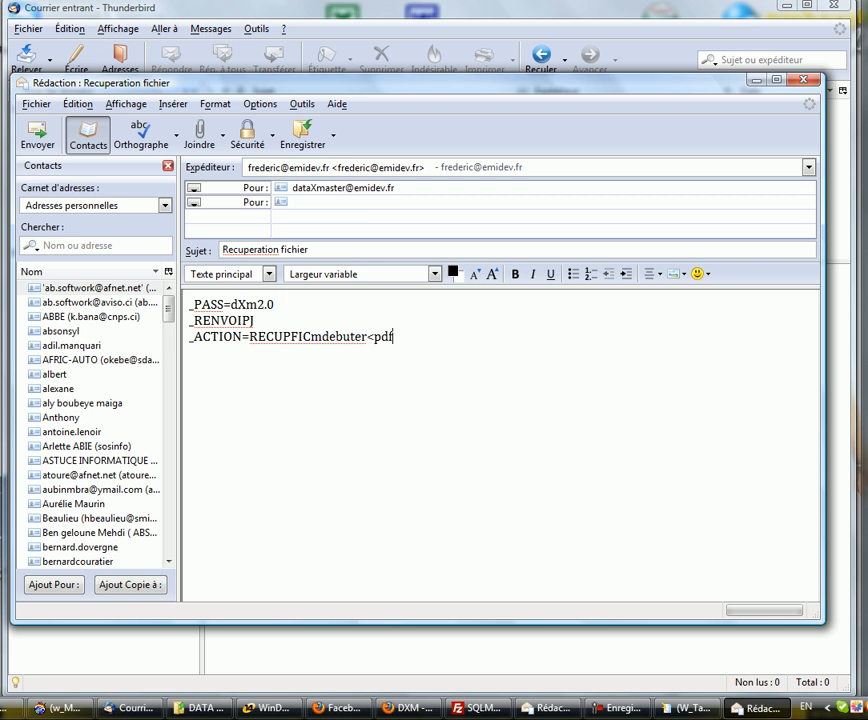
pyautogui.press('Left')
pyautogui.press('Left')
pyautogui.press('Left')
pyautogui.press('BackSpace')
pyautogui.write('.')
pyautogui.press('BackSpace')
pyautogui.write('.')
pyautogui.click(311, 337)
pyautogui.click(805, 706)
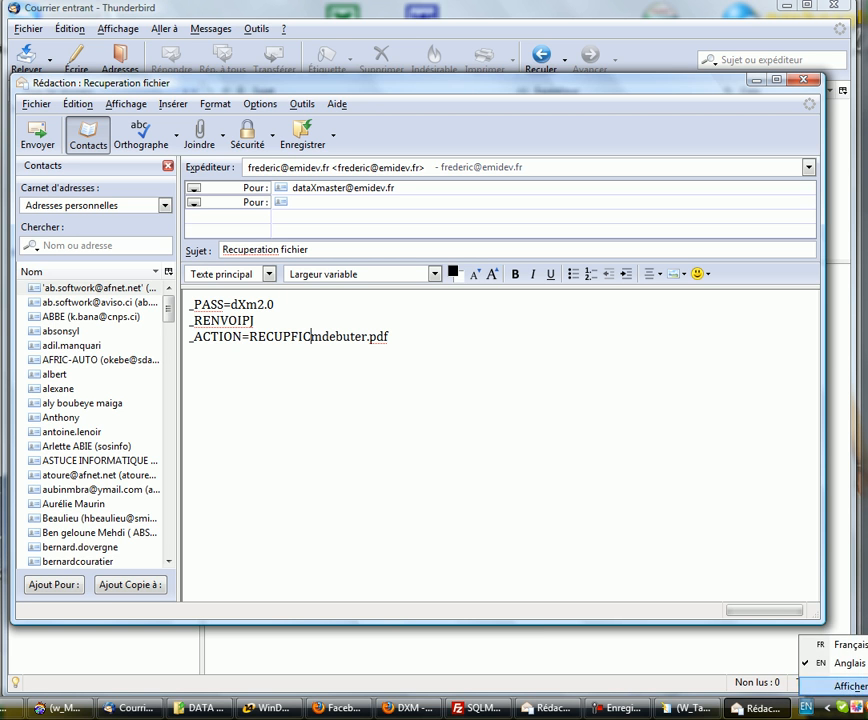
# Step: With a French keyboard layout, correct the line to _ACTION=RECUPFIC,debuter.pdf and send the message
pyautogui.click(849, 645)
pyautogui.click(310, 337)
pyautogui.write(',')
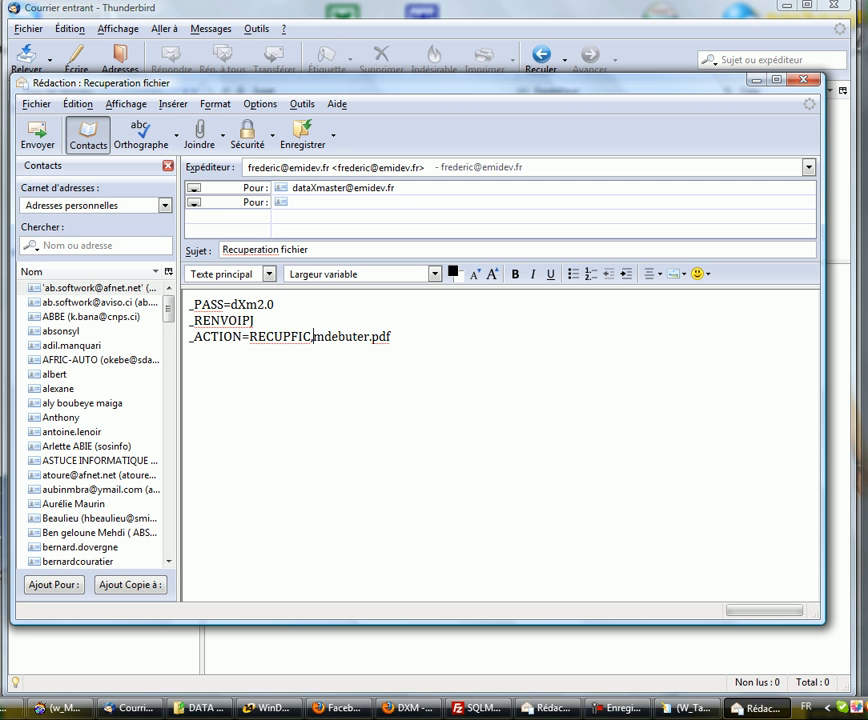
pyautogui.moveTo(249, 337); pyautogui.dragTo(311, 337)
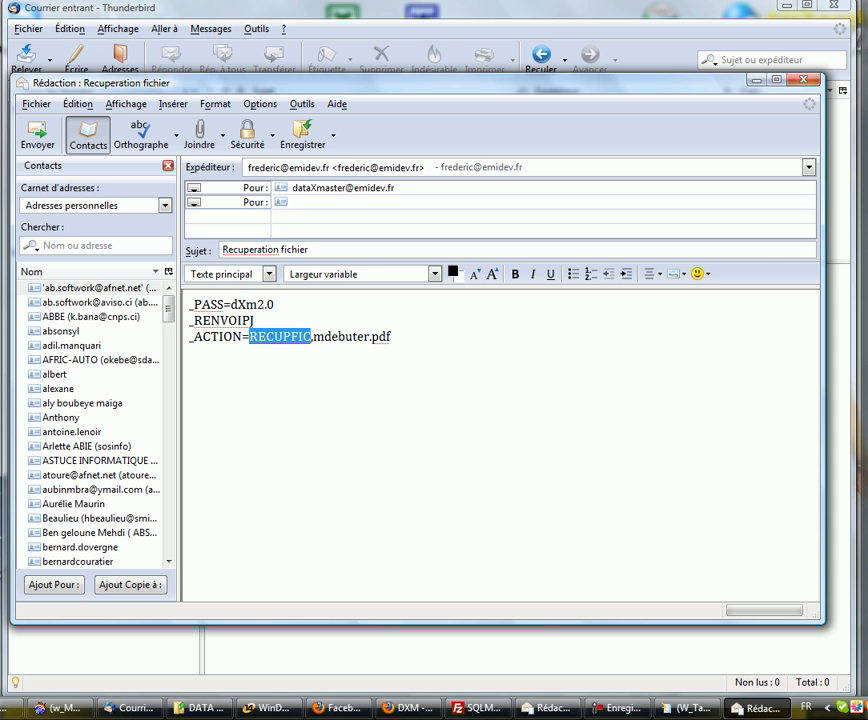
pyautogui.click(313, 337)
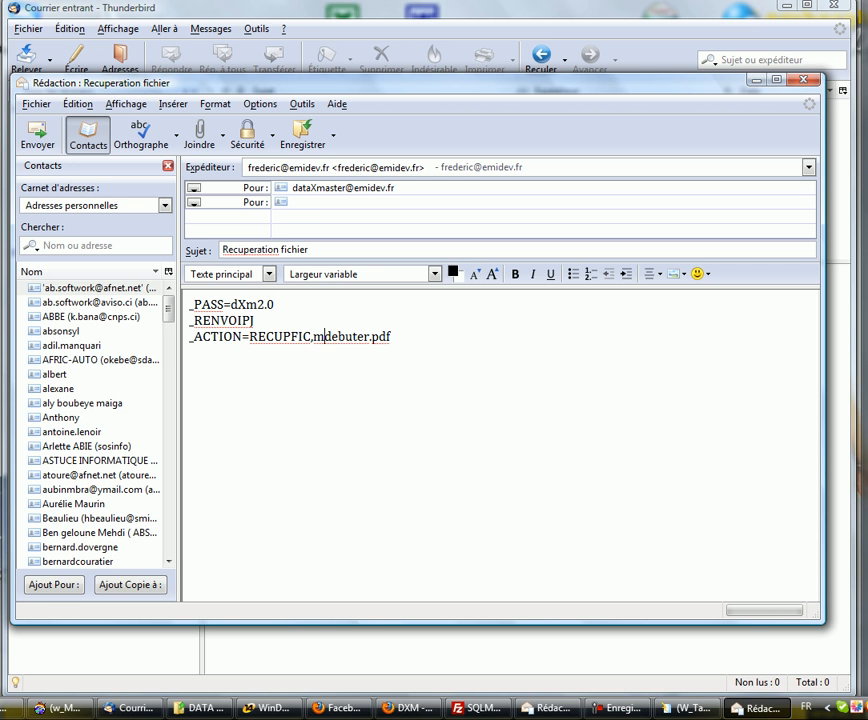
pyautogui.press('BackSpace')
pyautogui.moveTo(321, 337); pyautogui.dragTo(379, 337)
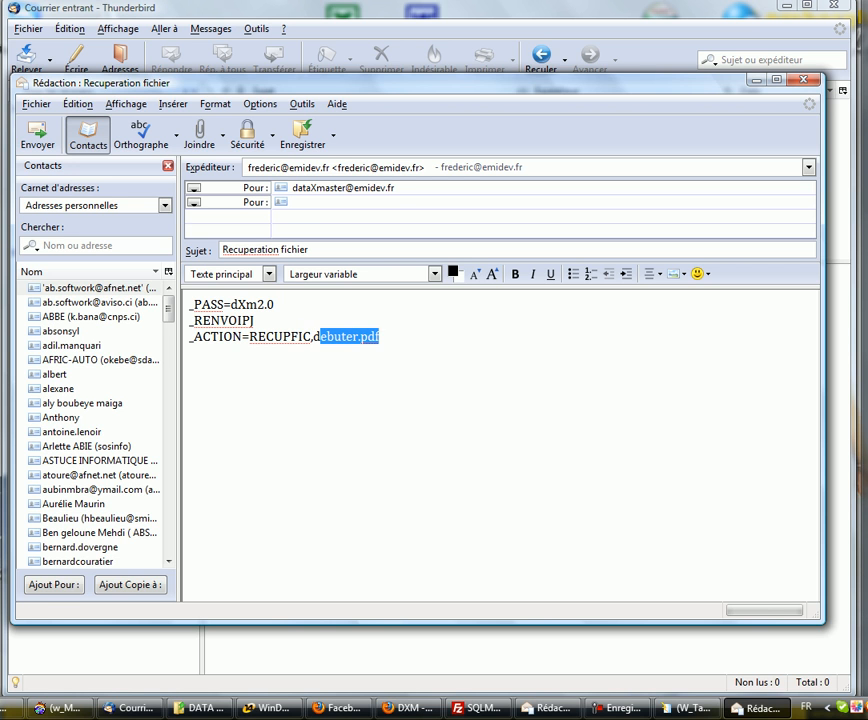
pyautogui.click(343, 337)
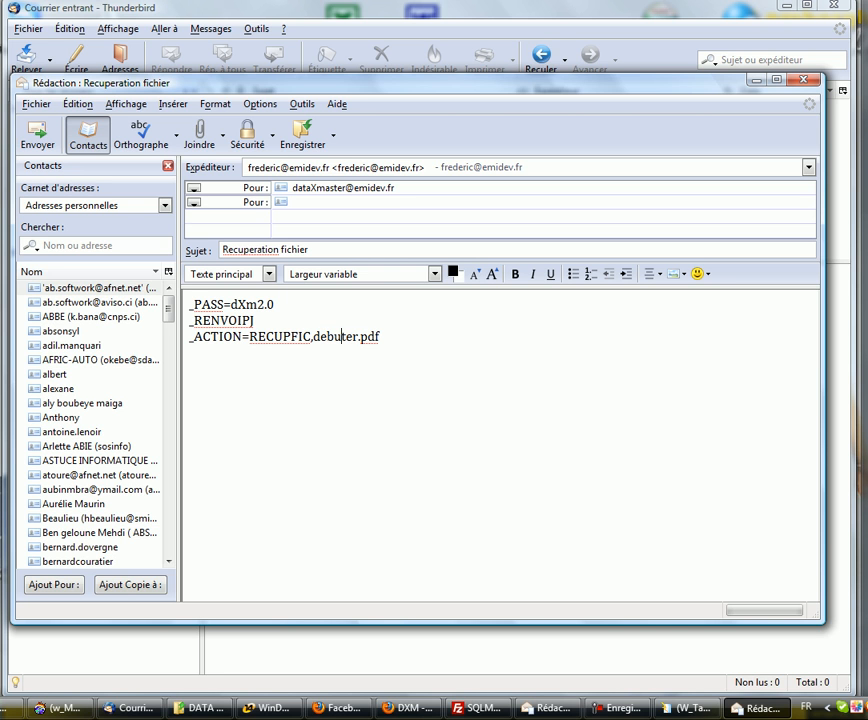
pyautogui.moveTo(320, 337); pyautogui.dragTo(379, 337)
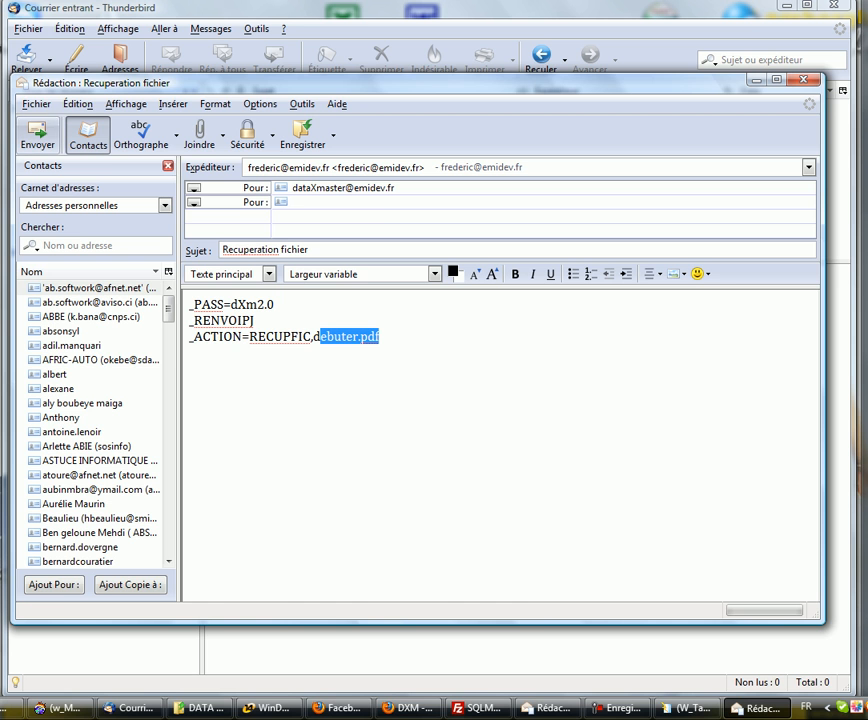
pyautogui.click(38, 135)
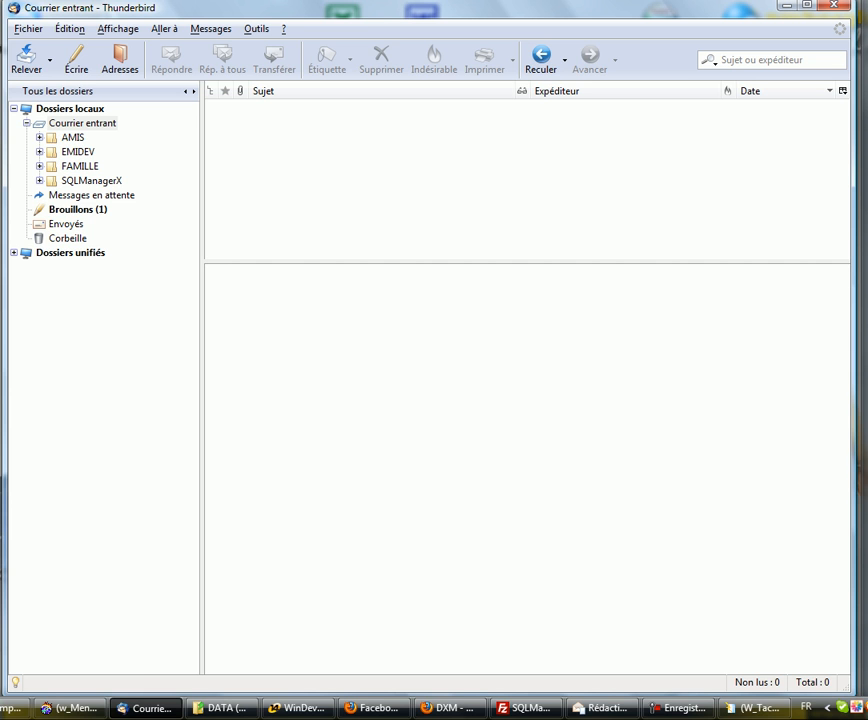
# Step: Fetch new mail twice, dismissing the folder-busy alert in between
pyautogui.click(26, 58)
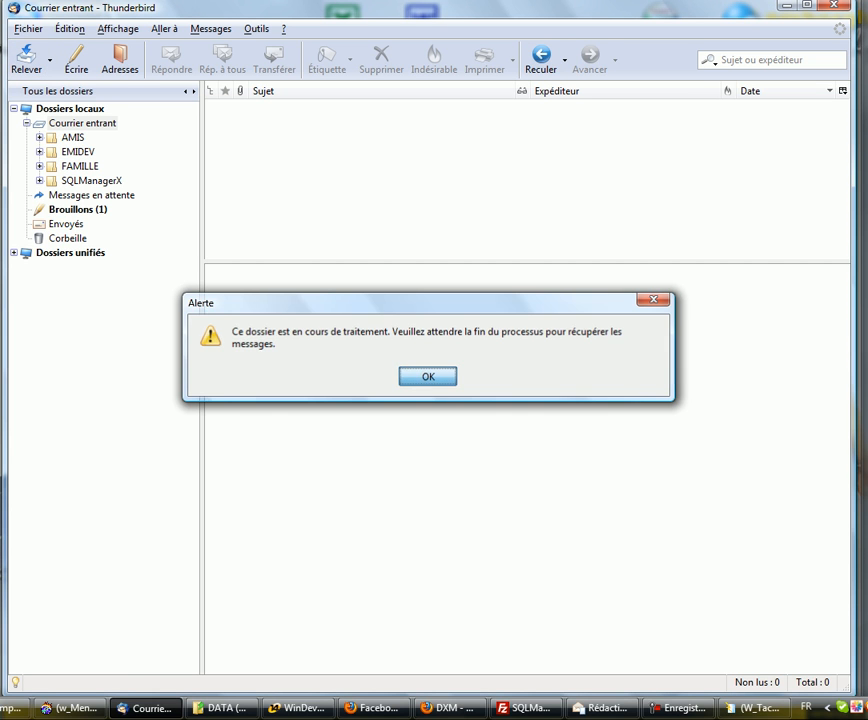
pyautogui.press('Return')
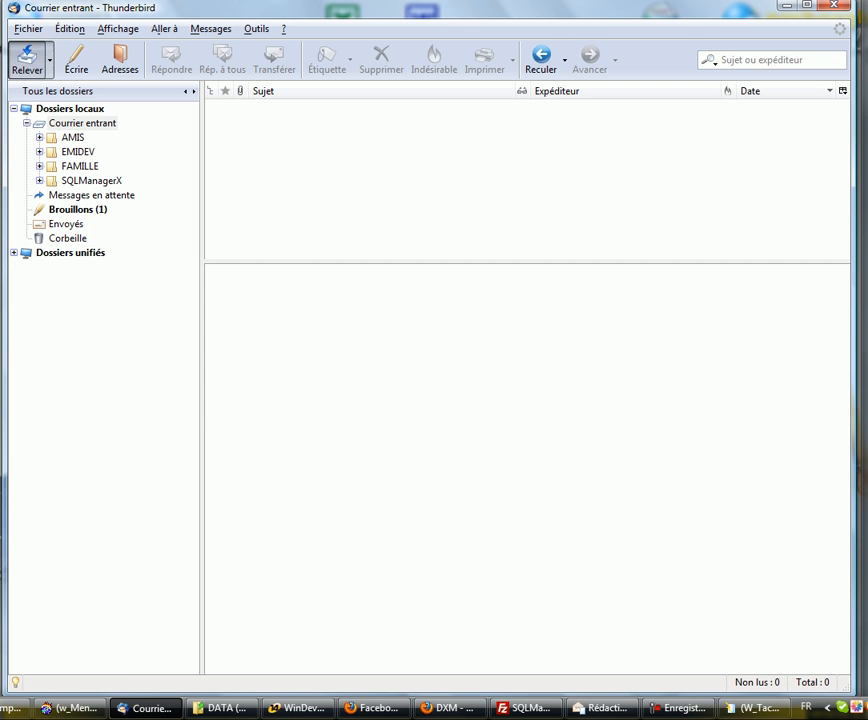
pyautogui.click(26, 57)
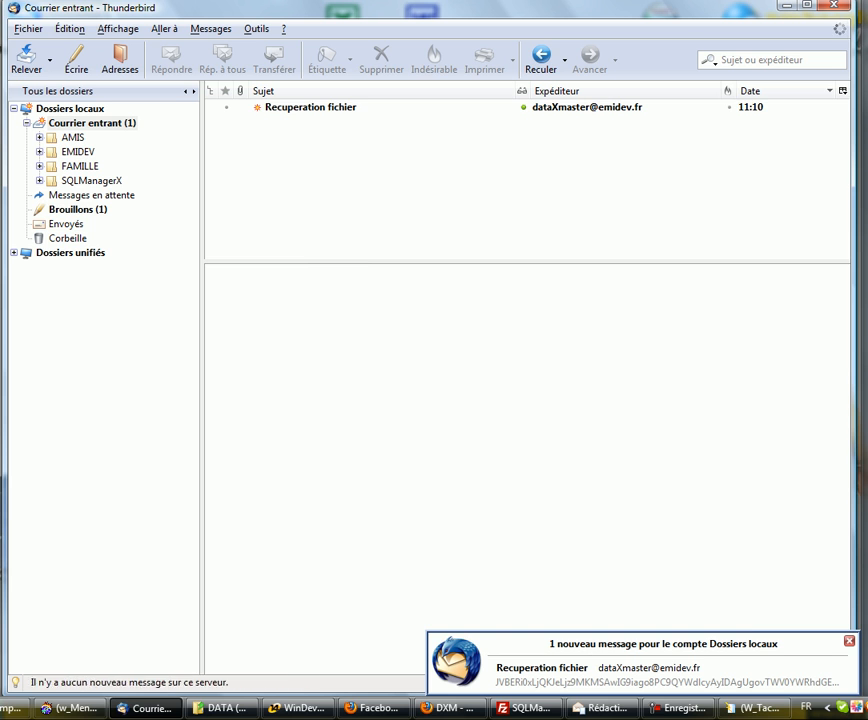
# Step: Open the debuter.pdf attachment from the Recuperation fichier reply in Adobe Reader
pyautogui.click(310, 107)
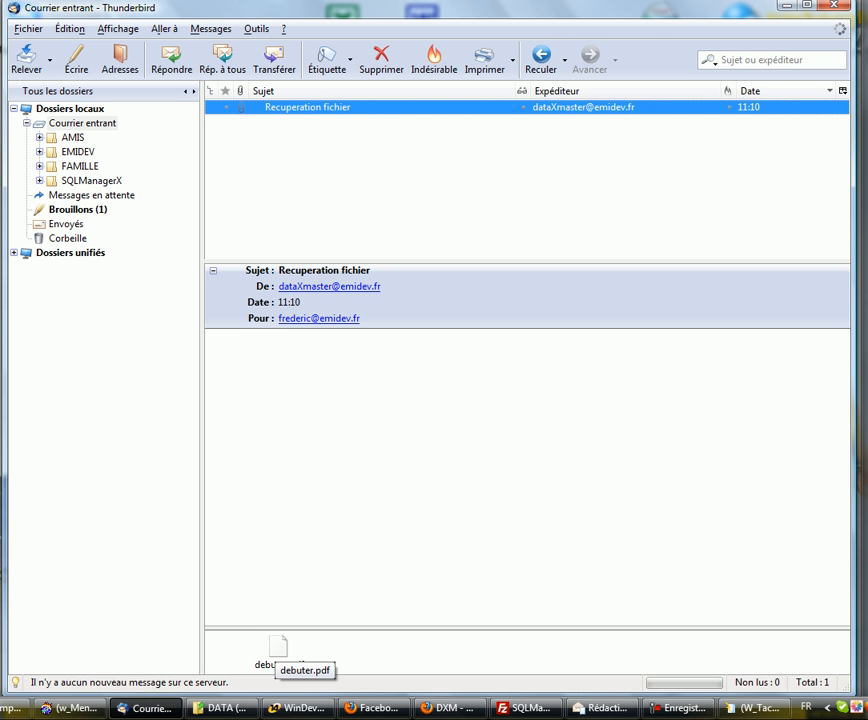
pyautogui.doubleClick(278, 650)
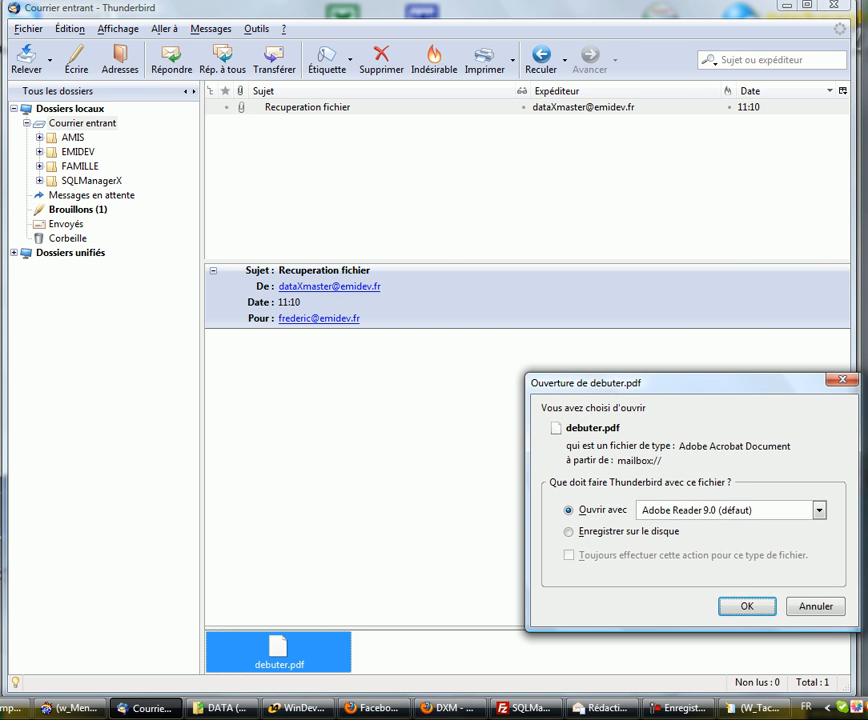
pyautogui.press('Return')
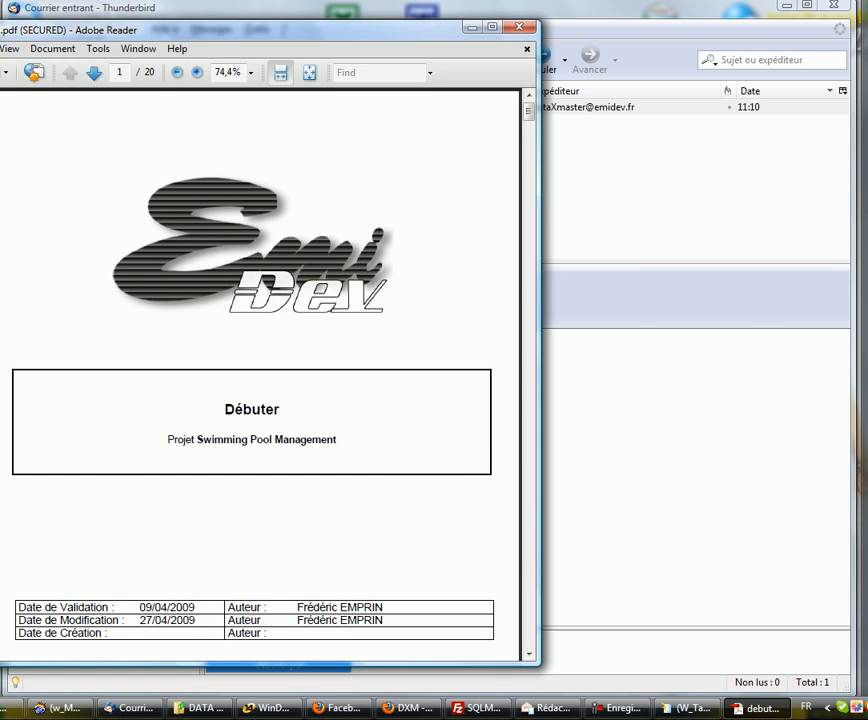
# Step: Scroll the Débuter manual (debuter.pdf) down to page 5, then close Adobe Reader
pyautogui.moveTo(270, 30); pyautogui.dragTo(495, 19)
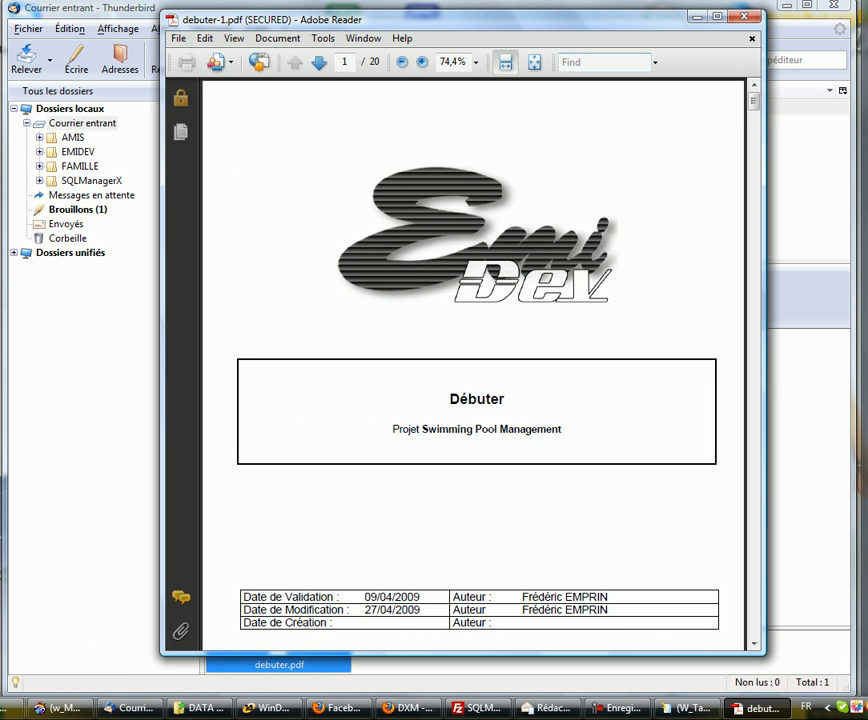
pyautogui.scroll(-5, 472, 364)
pyautogui.scroll(-15, 472, 364)
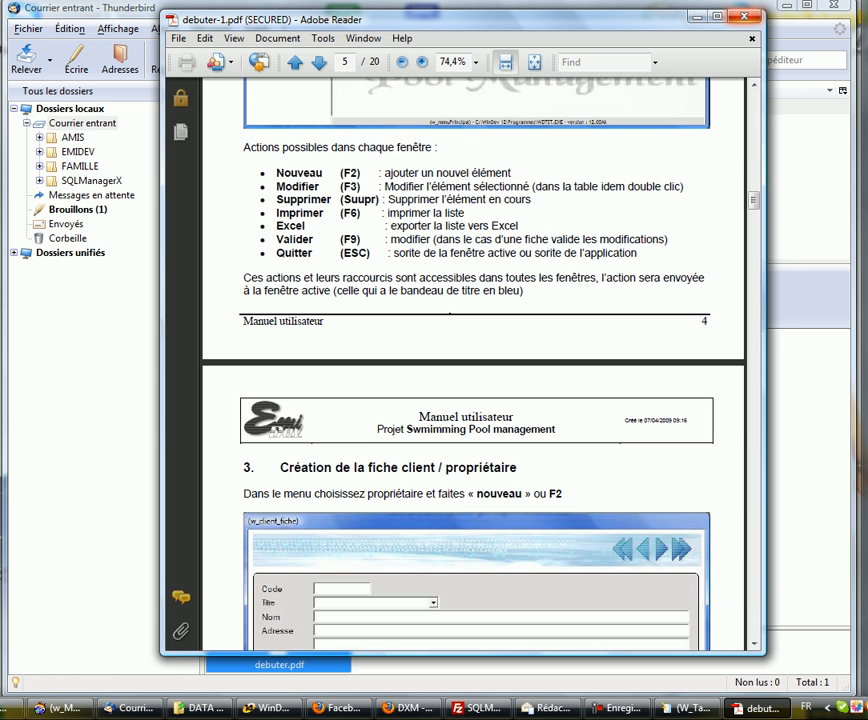
pyautogui.click(744, 17)
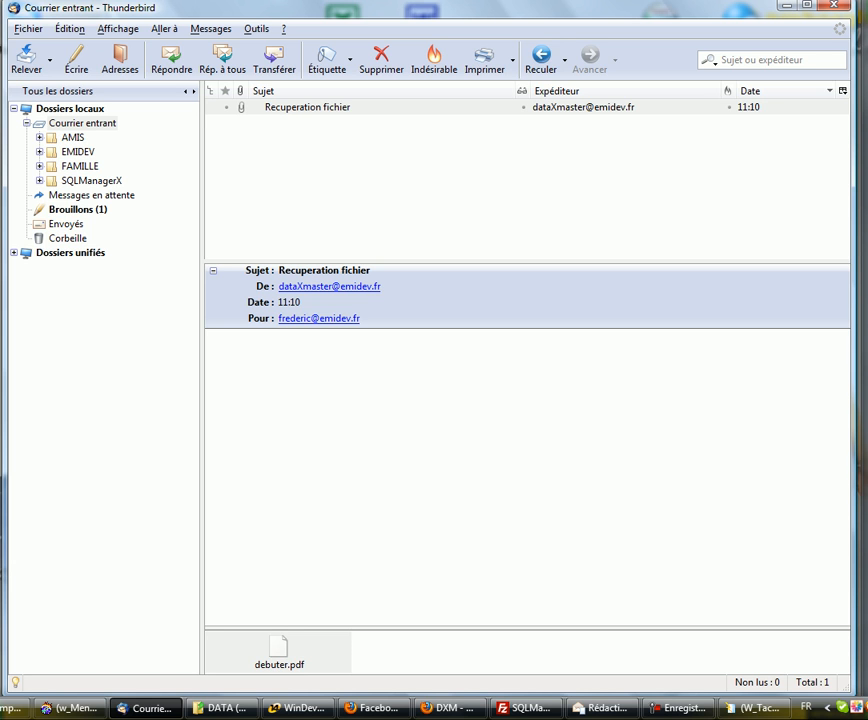
# Step: Delete the Recuperation fichier reply and minimise Thunderbird to show the Windows desktop
pyautogui.press('Delete')
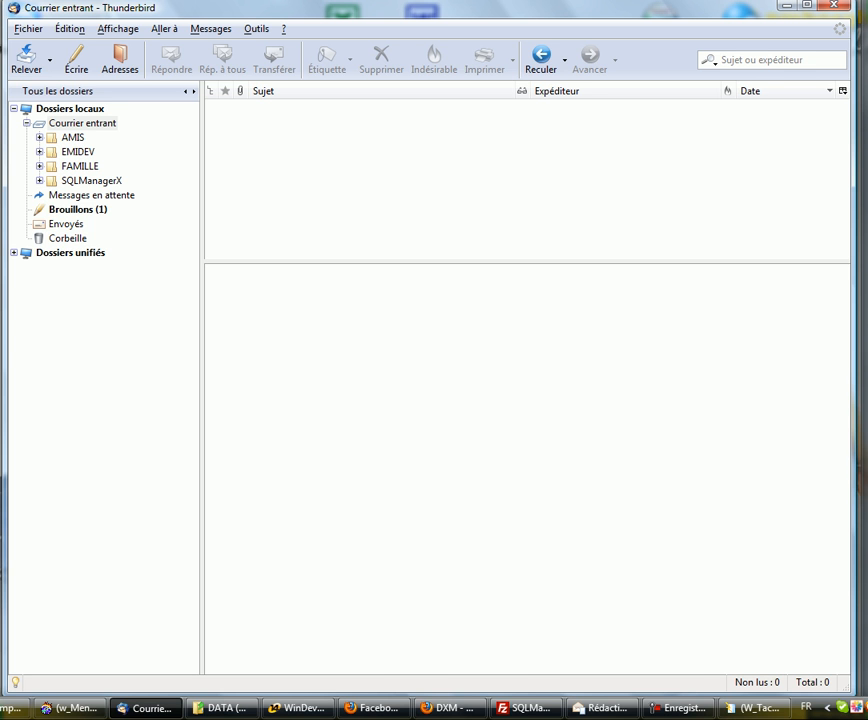
pyautogui.click(787, 5)
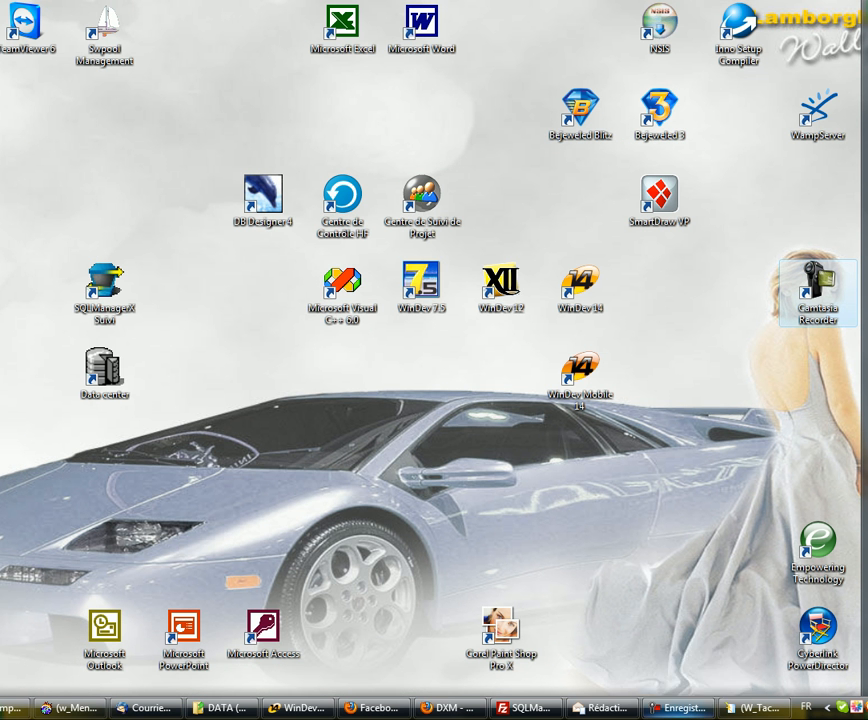
pyautogui.moveTo(598, 707)
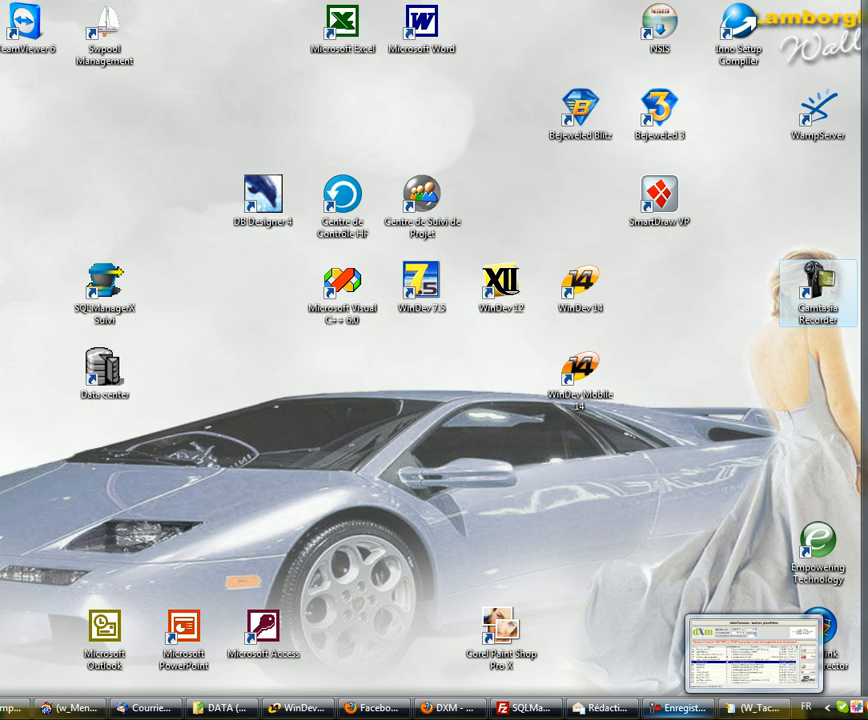